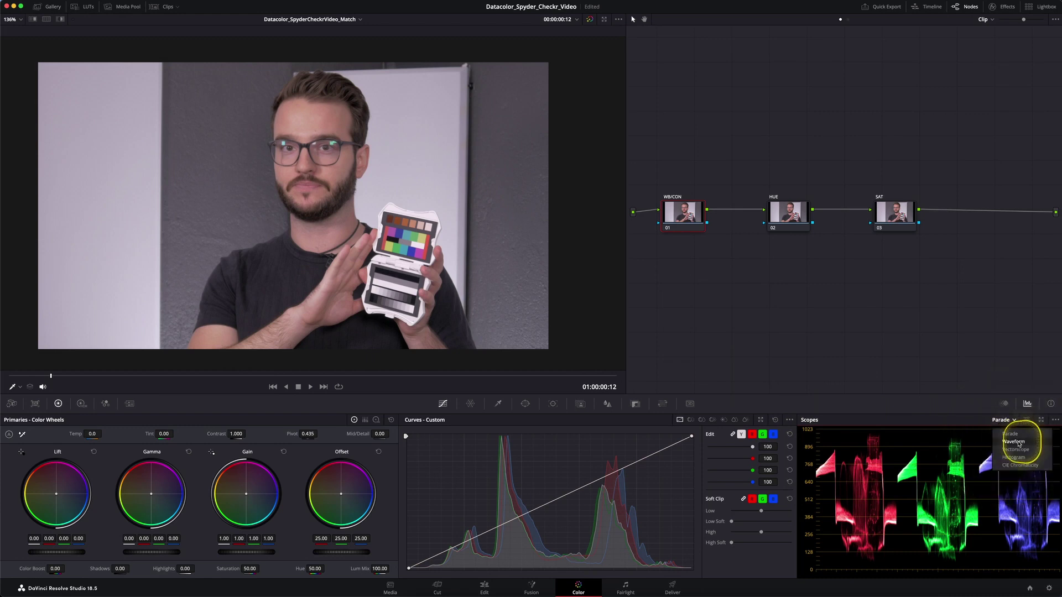
Step: Switch the scope display from Parade to the luma Waveform
left_click(1014, 442)
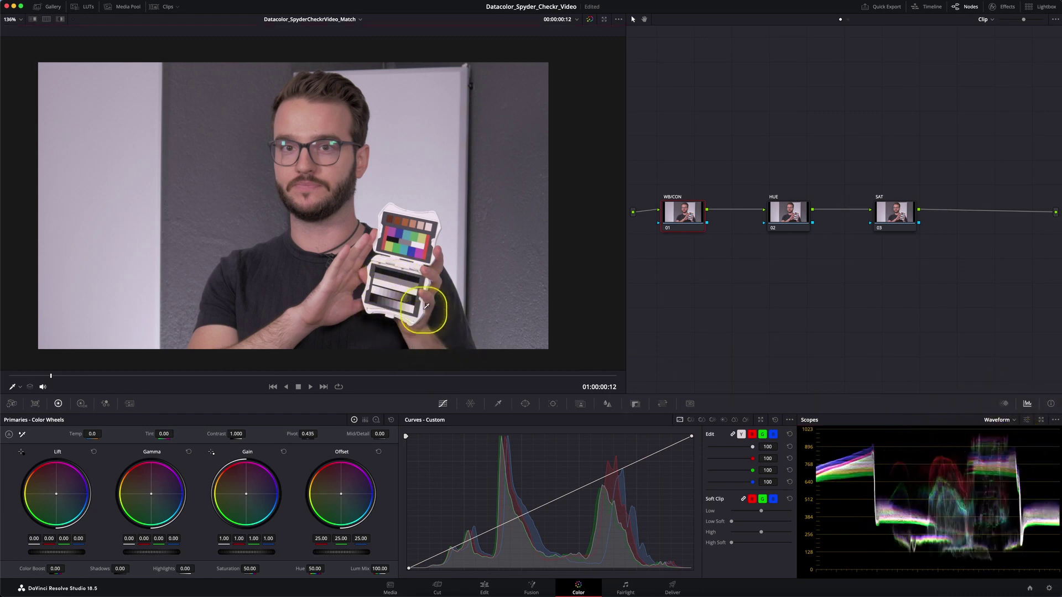
Step: Mask the chart's grey-scale strip with a polygon window on the WB/CON node and view it alone
left_click(525, 404)
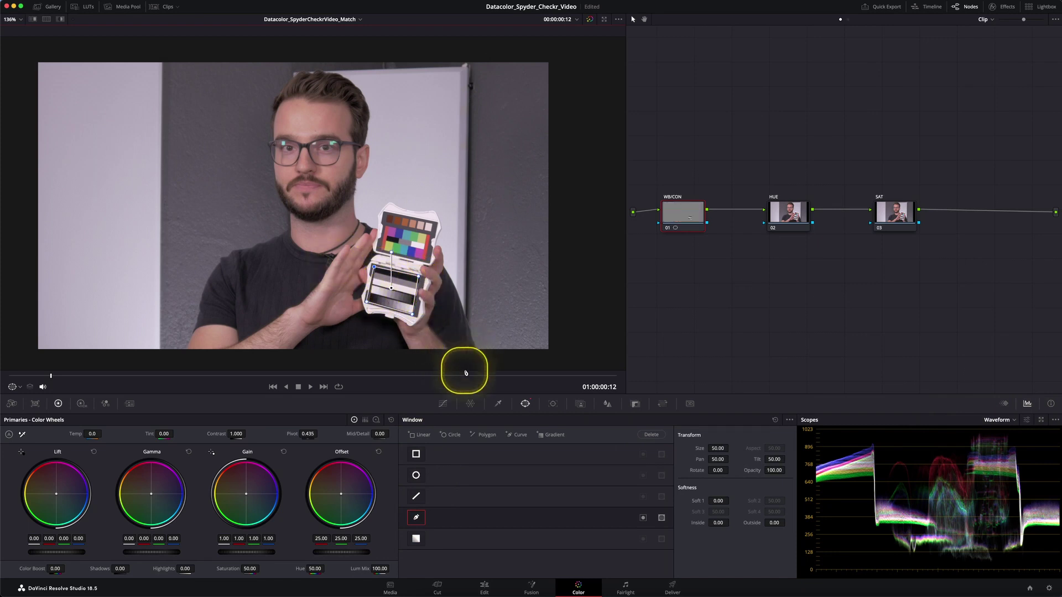
left_click(60, 19)
Step: Float the scopes in their own window and raise the Waveform brightness slider to maximum
scroll(407, 299, "up", 3)
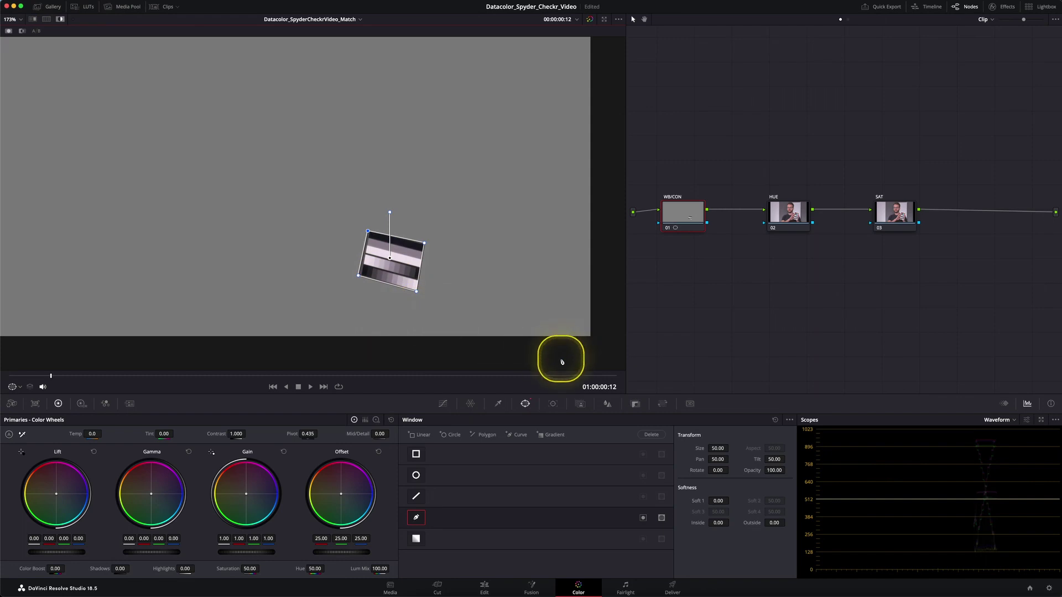
left_click(1042, 420)
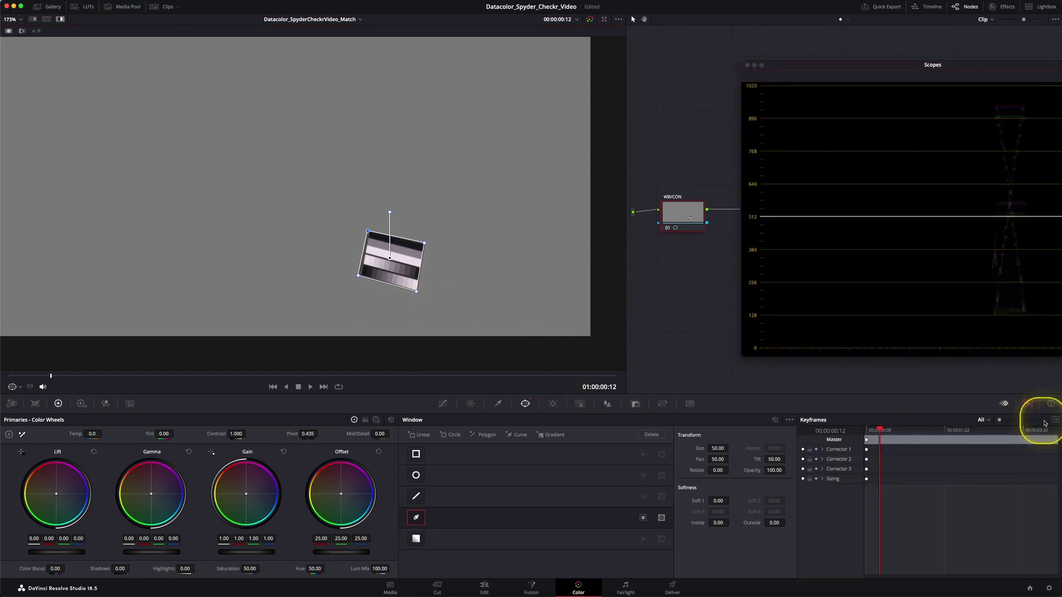
left_click_drag(958, 60, 869, 77)
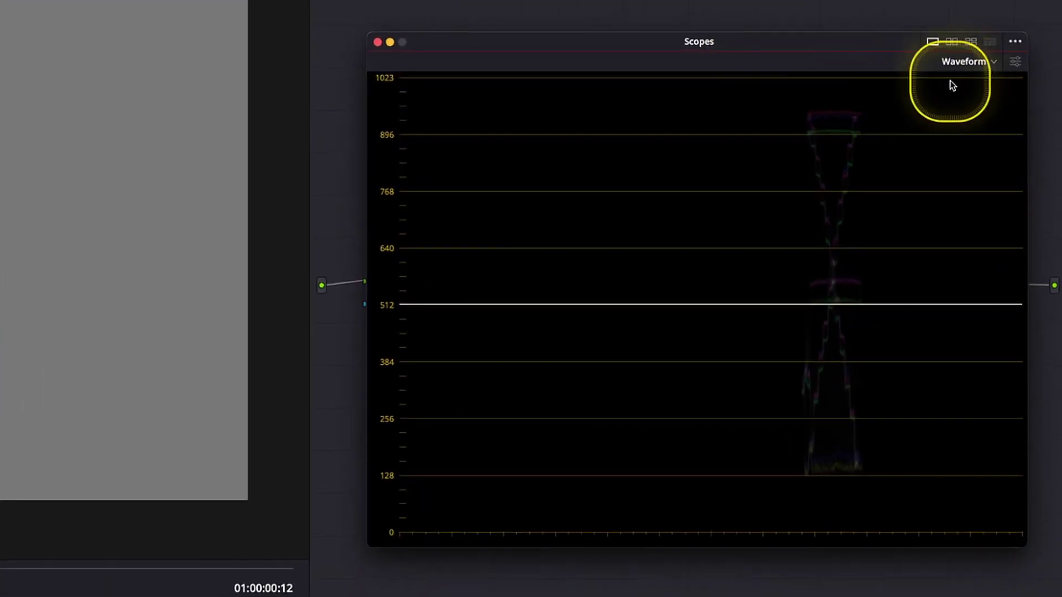
left_click(1030, 85)
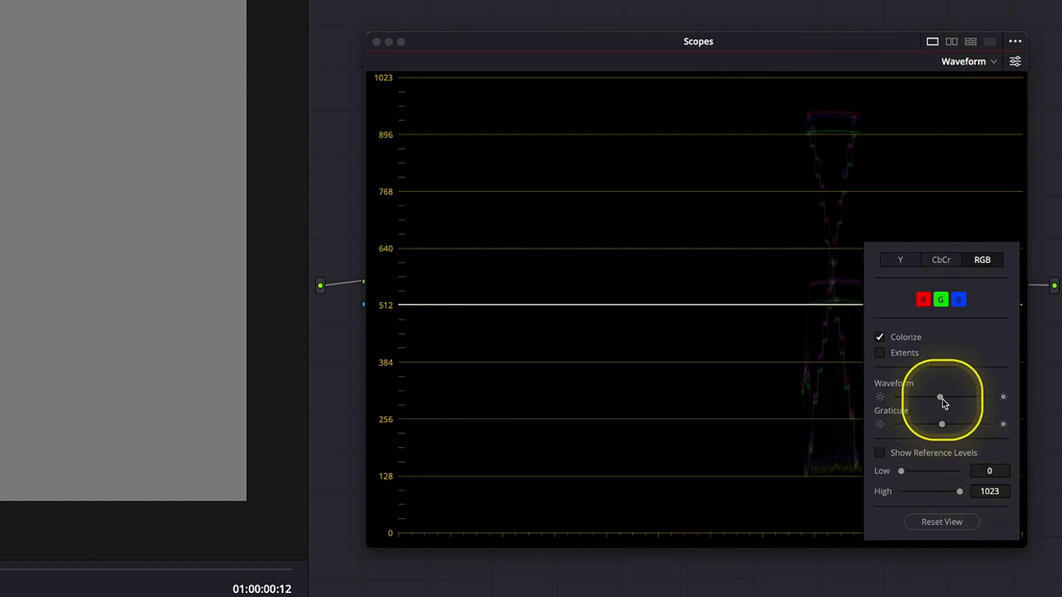
left_click_drag(940, 397, 1054, 404)
left_click(748, 372)
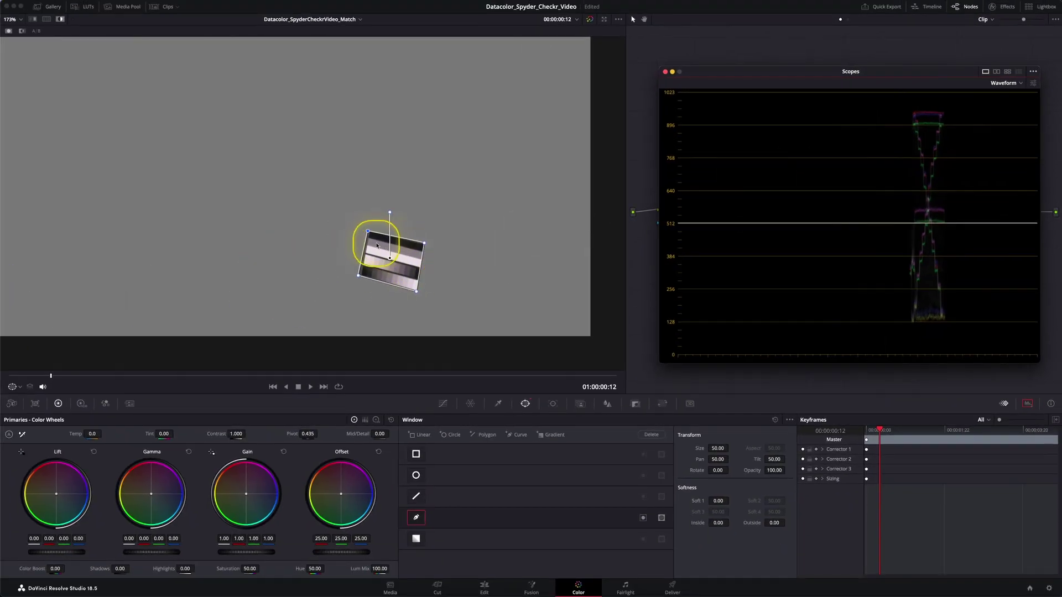
Step: Zoom the viewer on the masked strip and bring up the Custom Curves palette
scroll(377, 239, "up", 5)
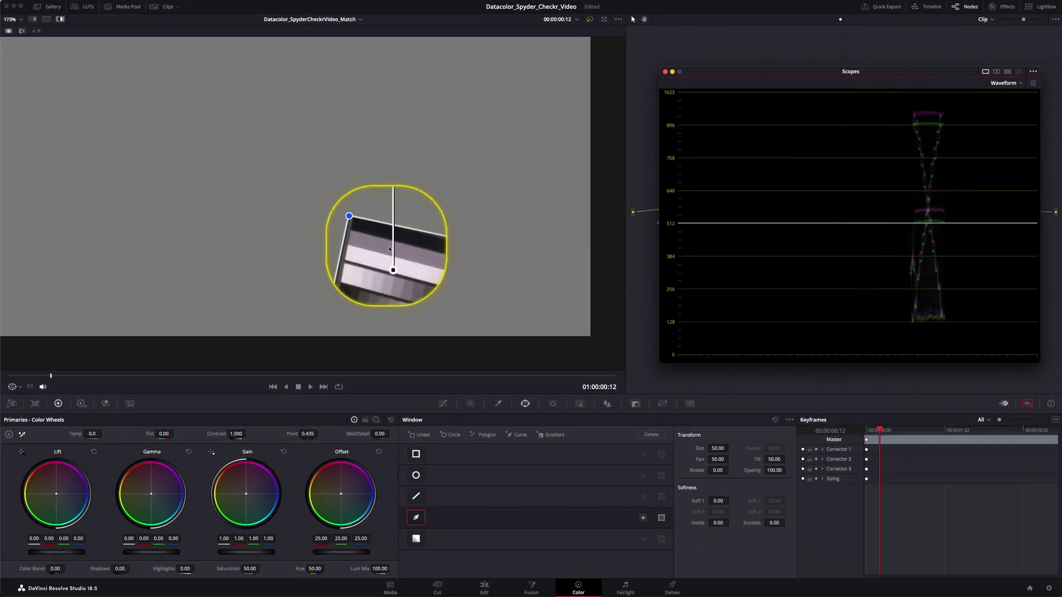
scroll(370, 249, "down", 5)
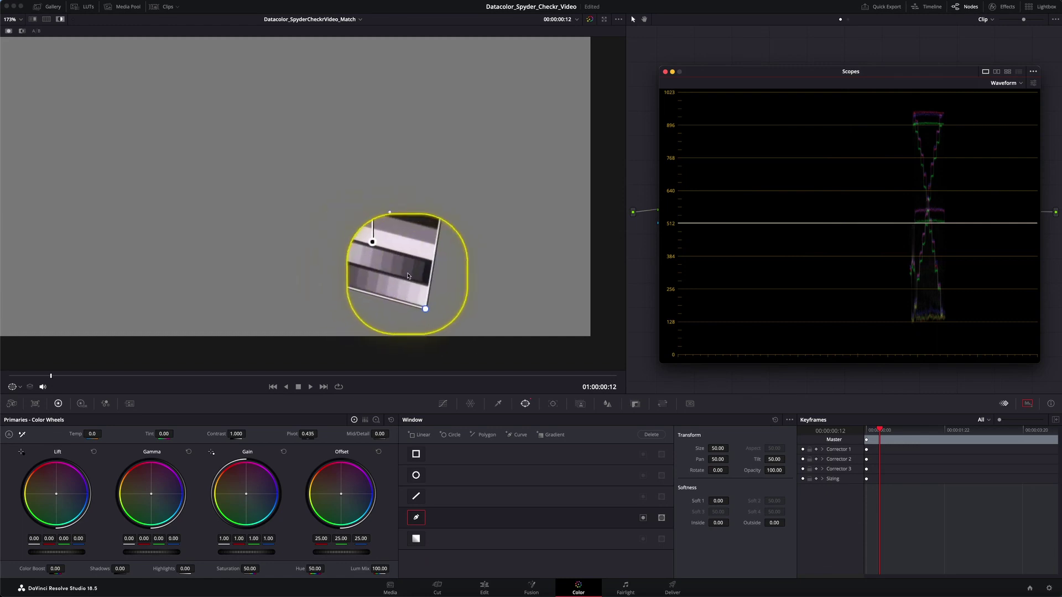
left_click(444, 404)
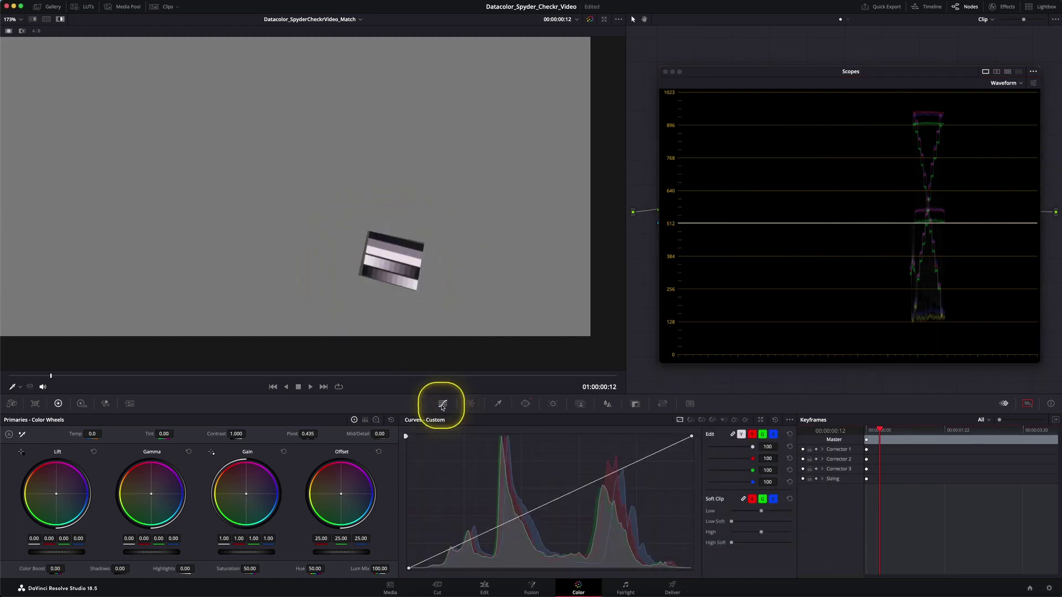
Step: Drag the Y curve's white point left and black point right to stretch the chart's contrast
left_click_drag(691, 435, 686, 438)
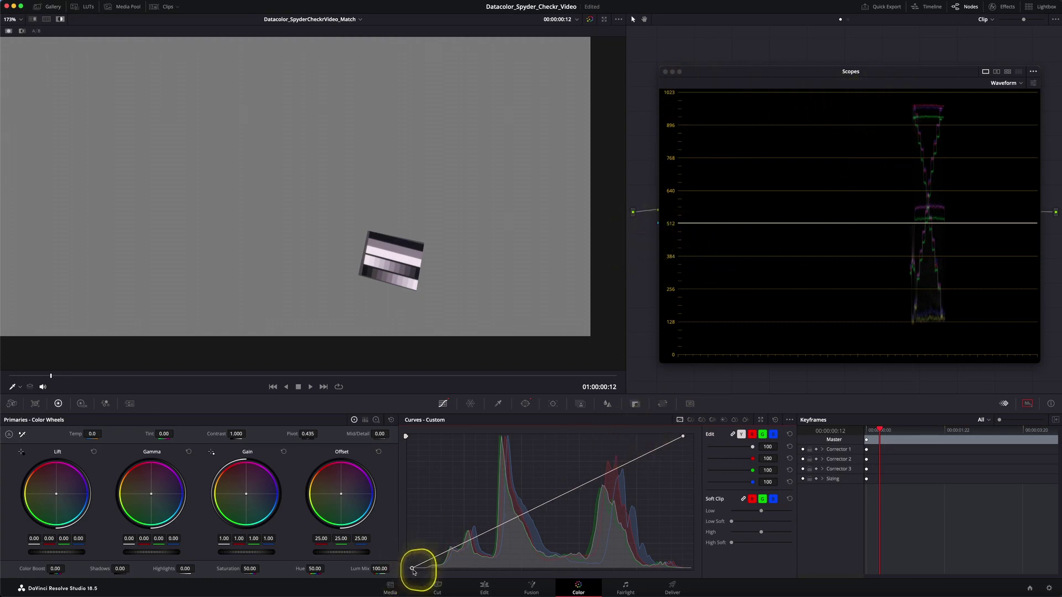
left_click_drag(413, 569, 429, 568)
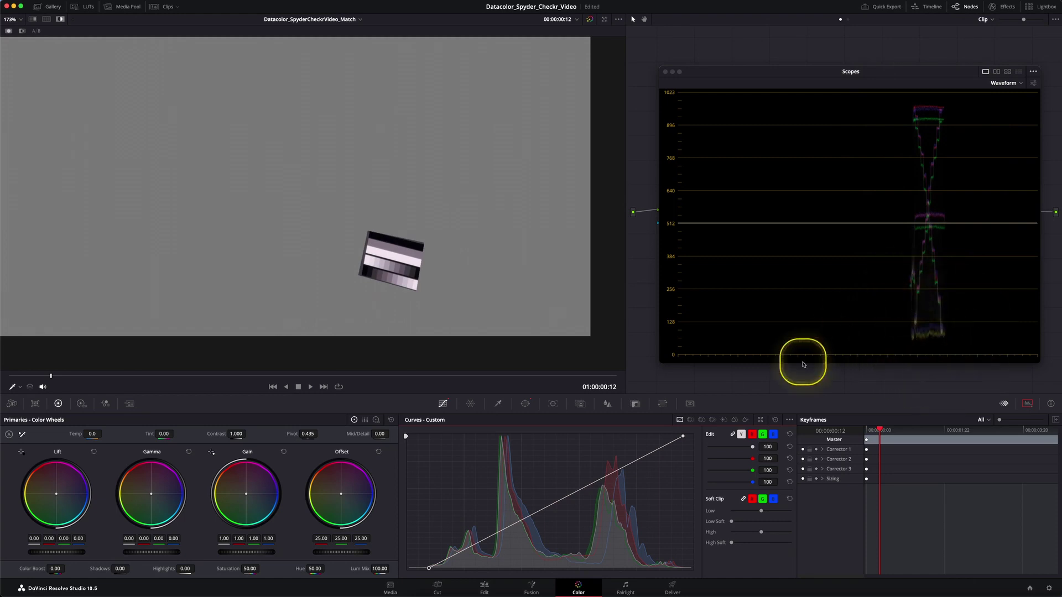
left_click(751, 434)
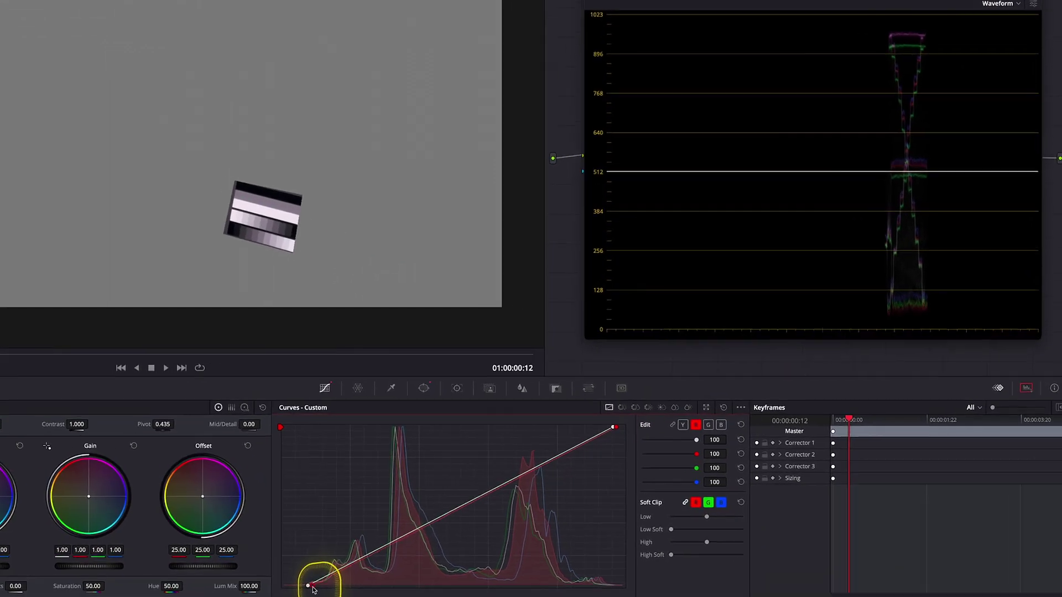
Step: Raise the green curve and adjust the blue curve's points so the grey-scale traces overlap
left_click(700, 423)
left_click_drag(436, 512, 450, 505)
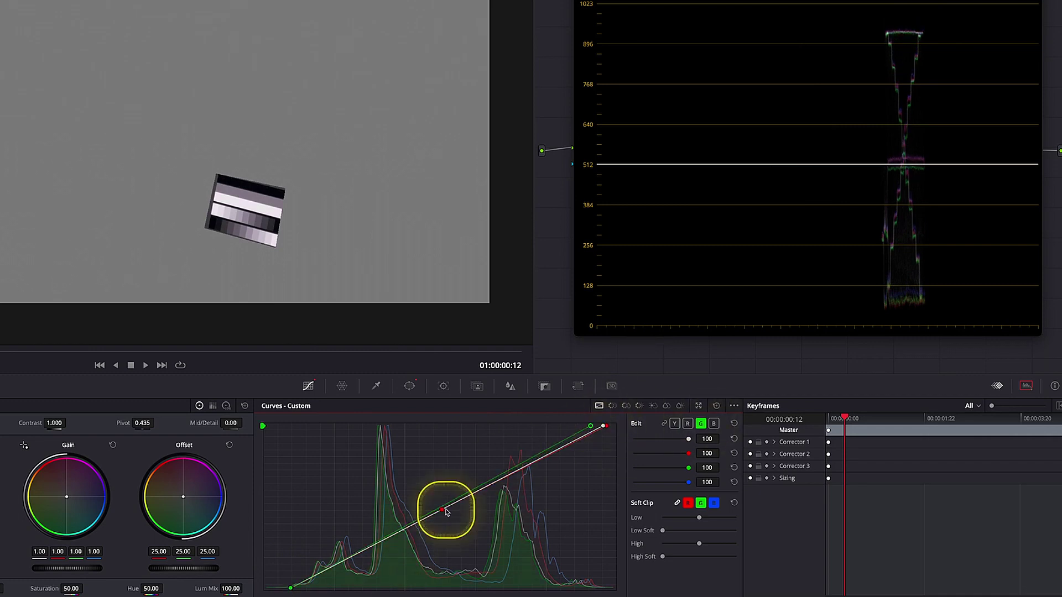
left_click(714, 423)
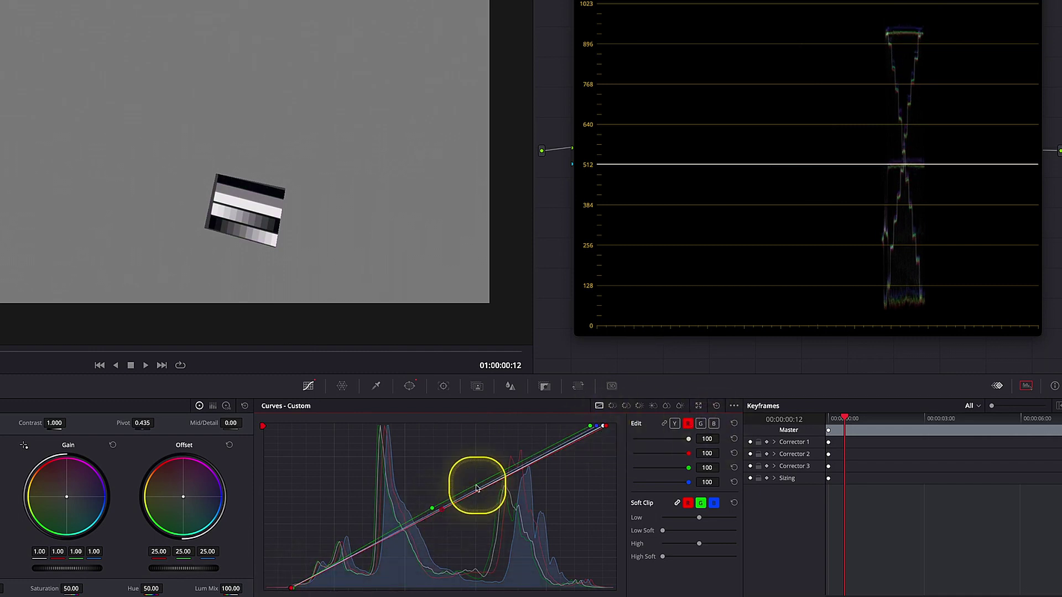
left_click(445, 508)
left_click_drag(291, 587, 299, 588)
left_click_drag(597, 426, 601, 426)
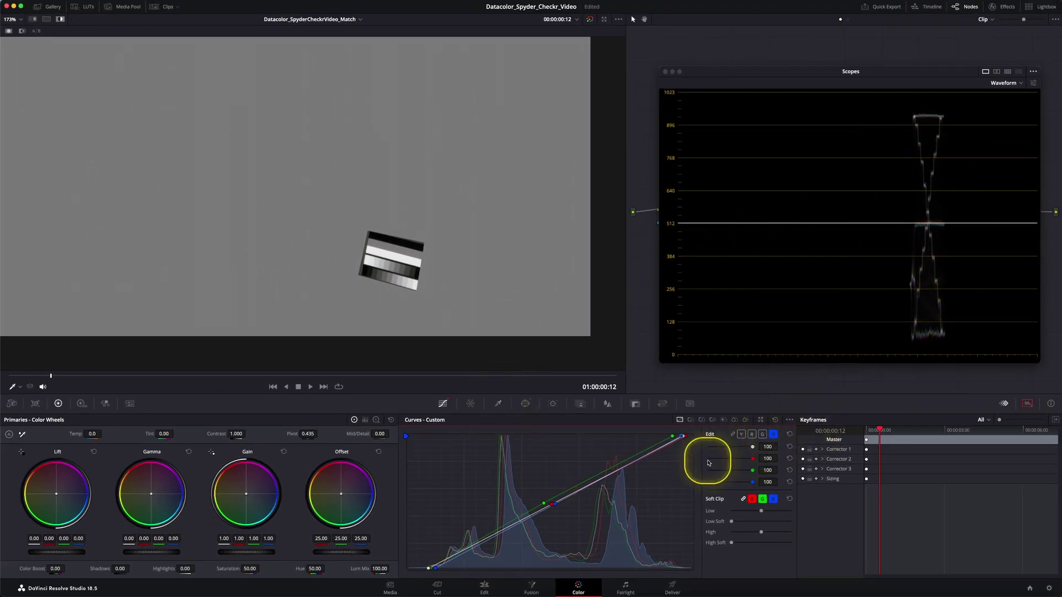
left_click(525, 404)
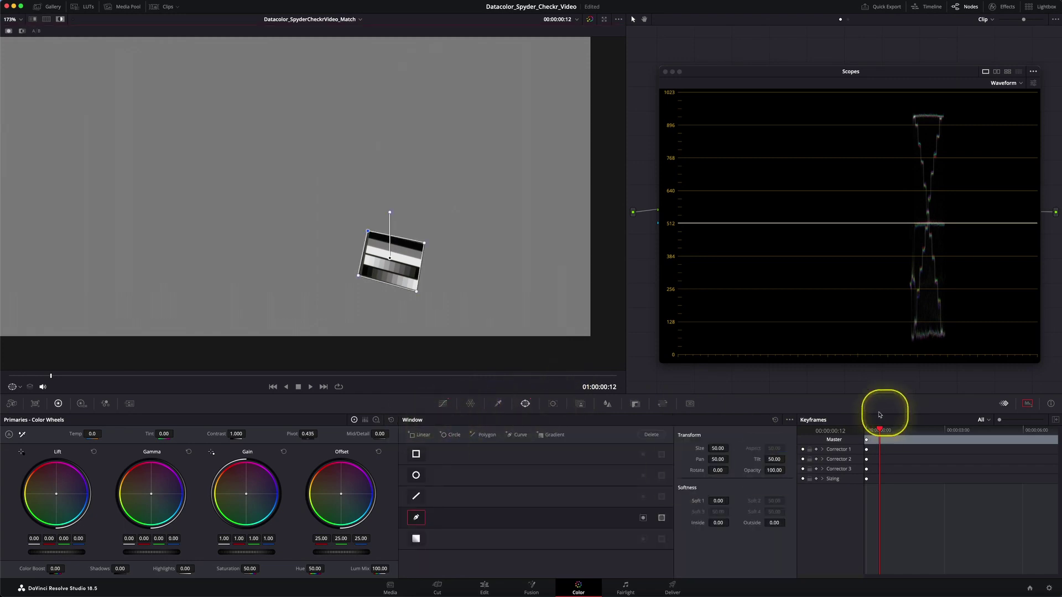
Step: Reset the chart window so the correction covers the whole frame, and zoom the viewer out
left_click(775, 420)
scroll(309, 224, "down", 3)
scroll(295, 222, "down", 1)
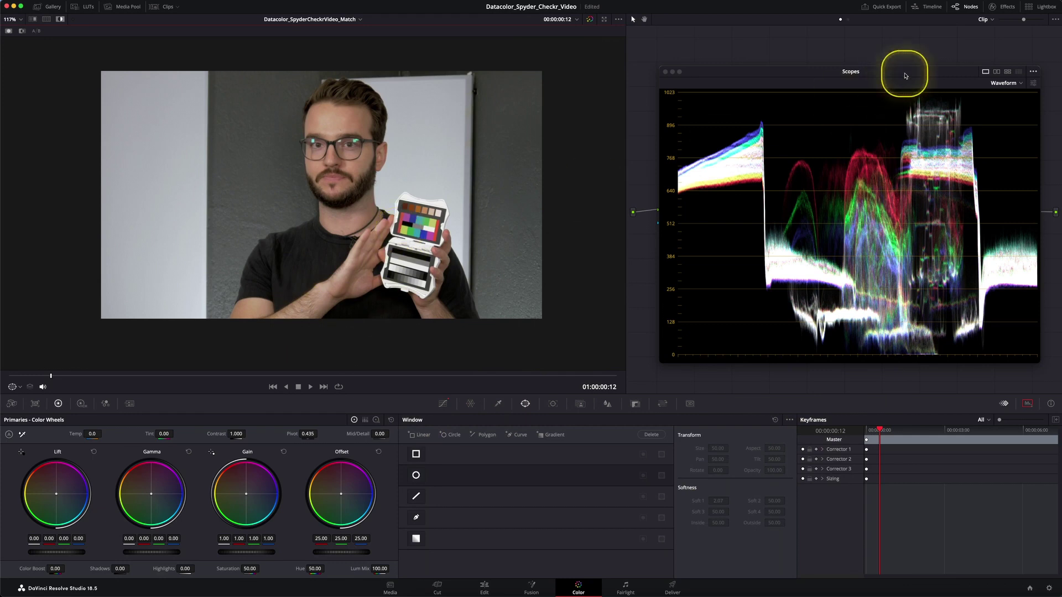
left_click_drag(901, 71, 846, 245)
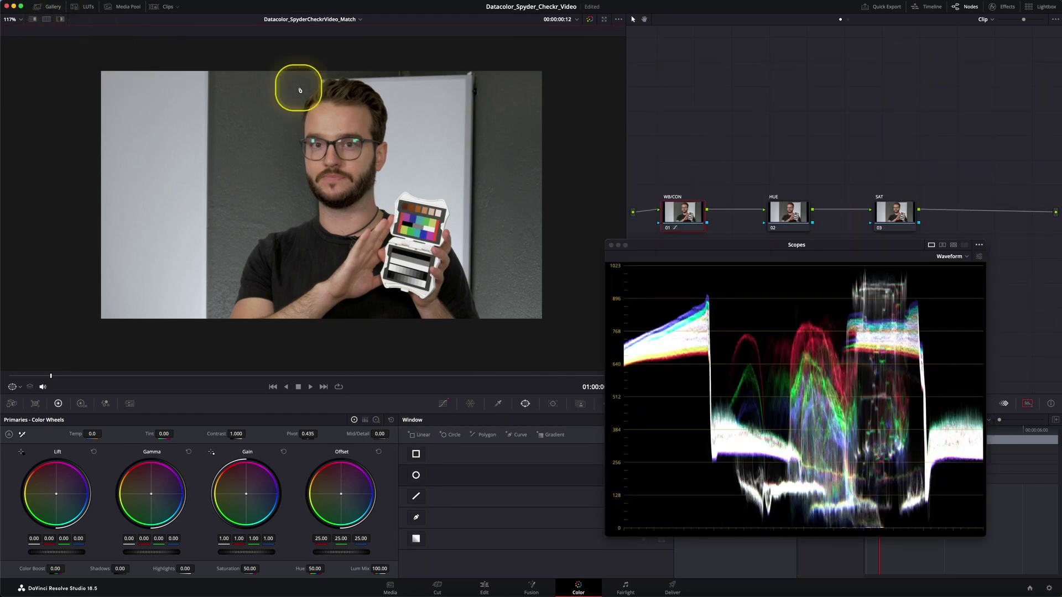
Step: Toggle Bypass grades on and off to compare against the ungraded clip
left_click(590, 20)
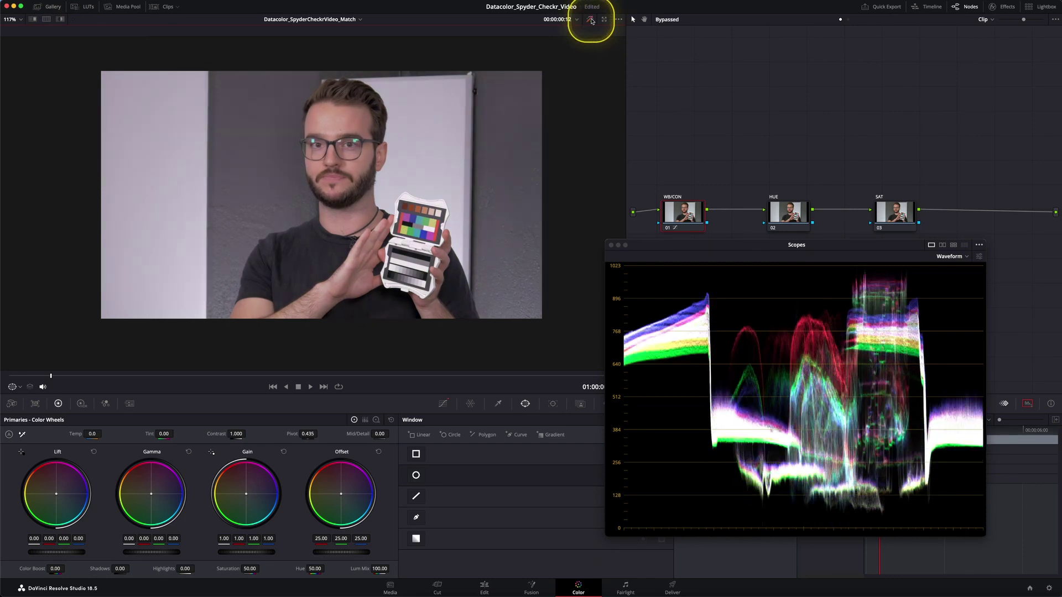
left_click(591, 20)
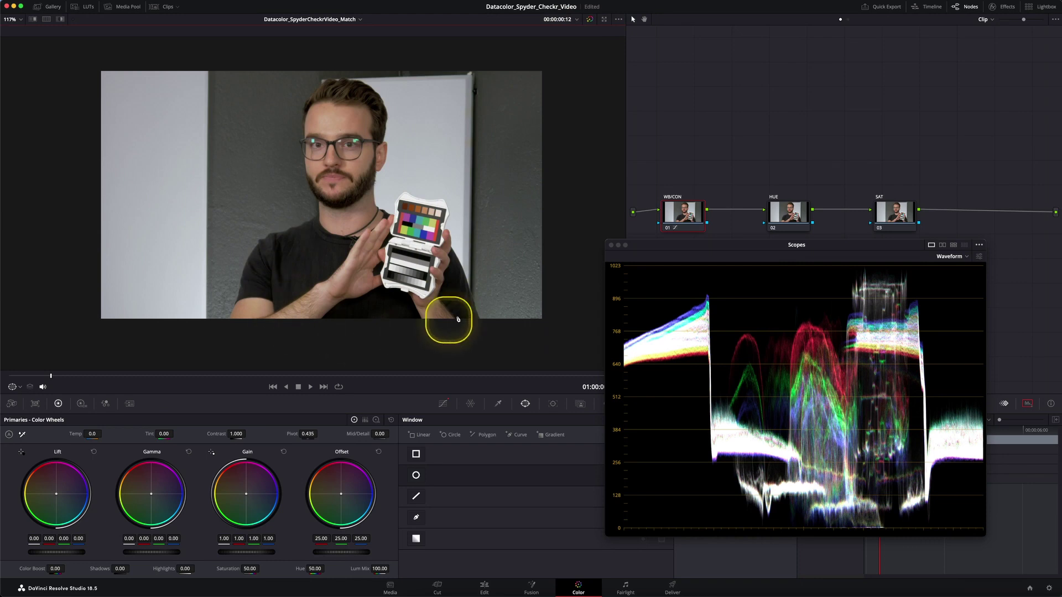
left_click(758, 264)
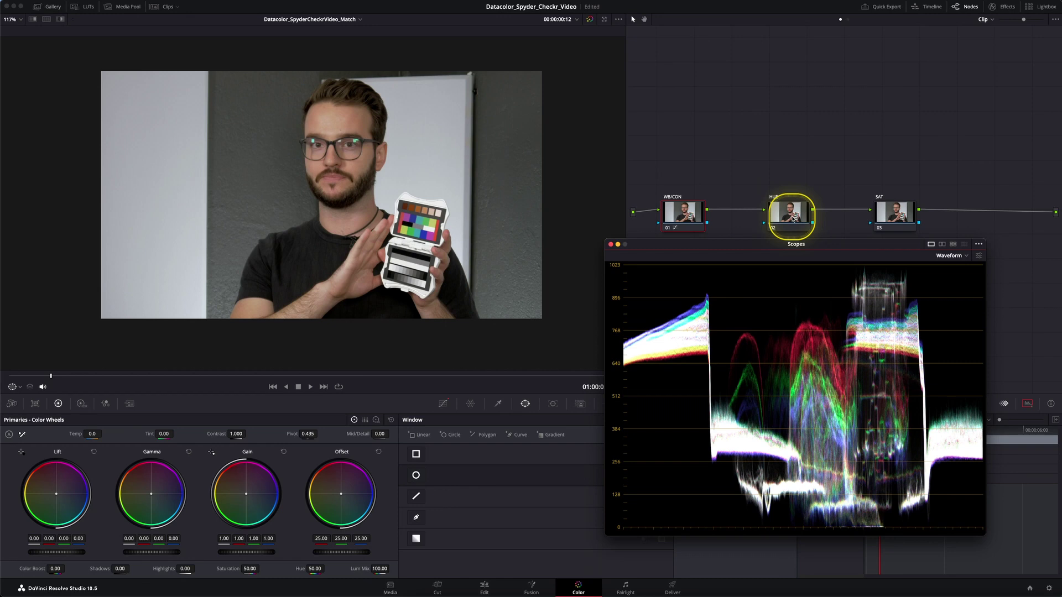
Step: Select the HUE node and switch the floating scope to the Vectorscope
left_click_drag(794, 220, 795, 217)
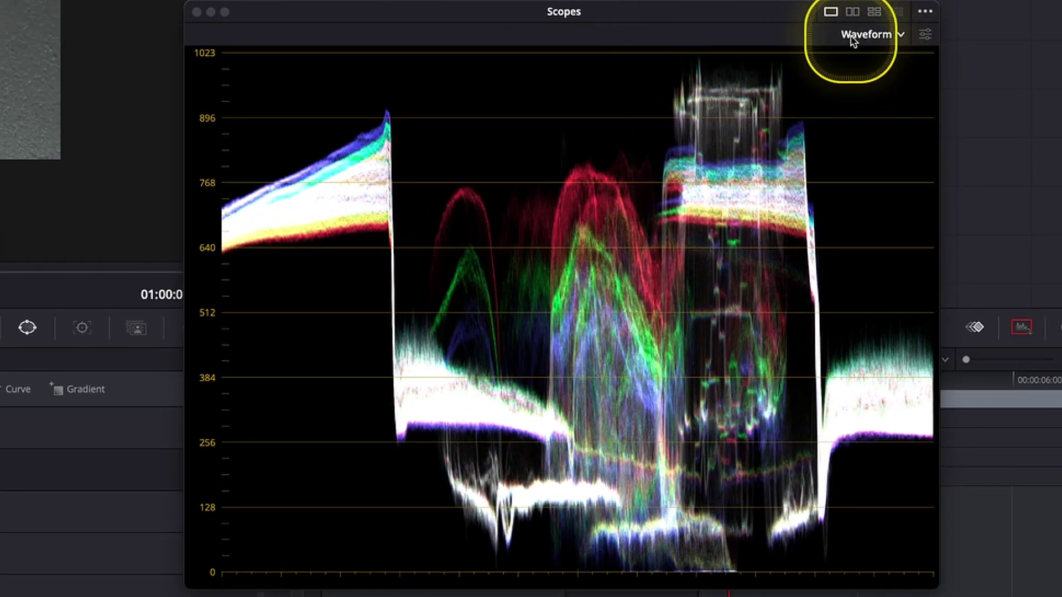
left_click(901, 37)
left_click(899, 42)
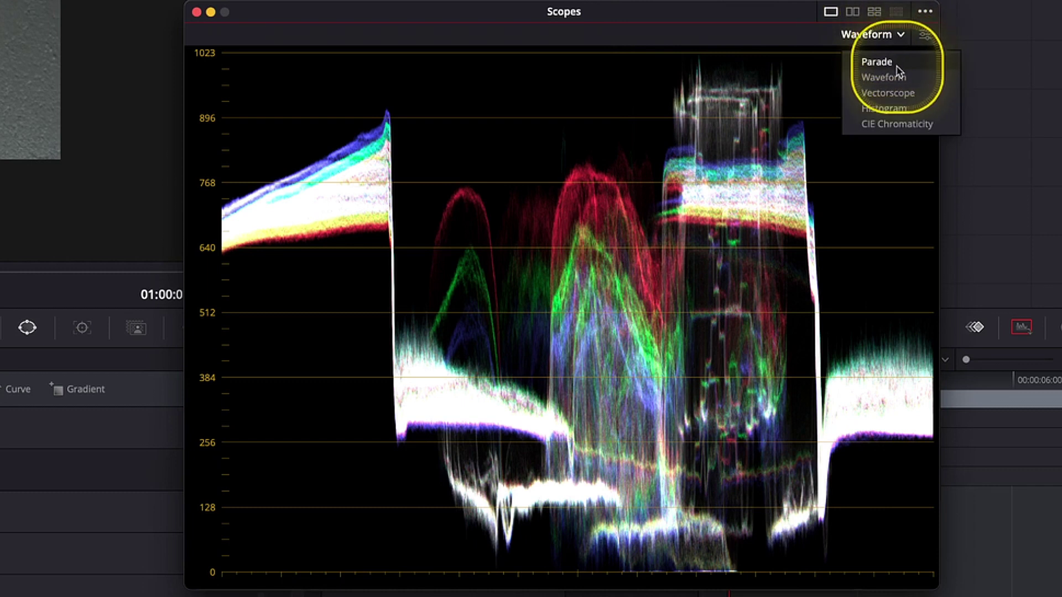
left_click(887, 93)
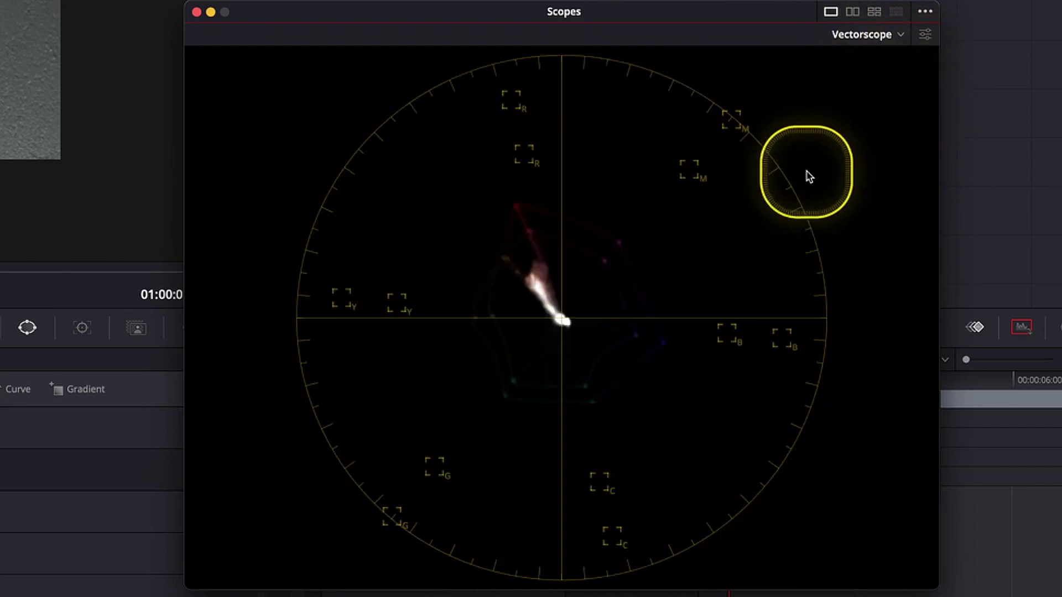
Step: Max the vectorscope brightness and enable Show 2x Zoom and Show Skin Tone Indicator
left_click(925, 34)
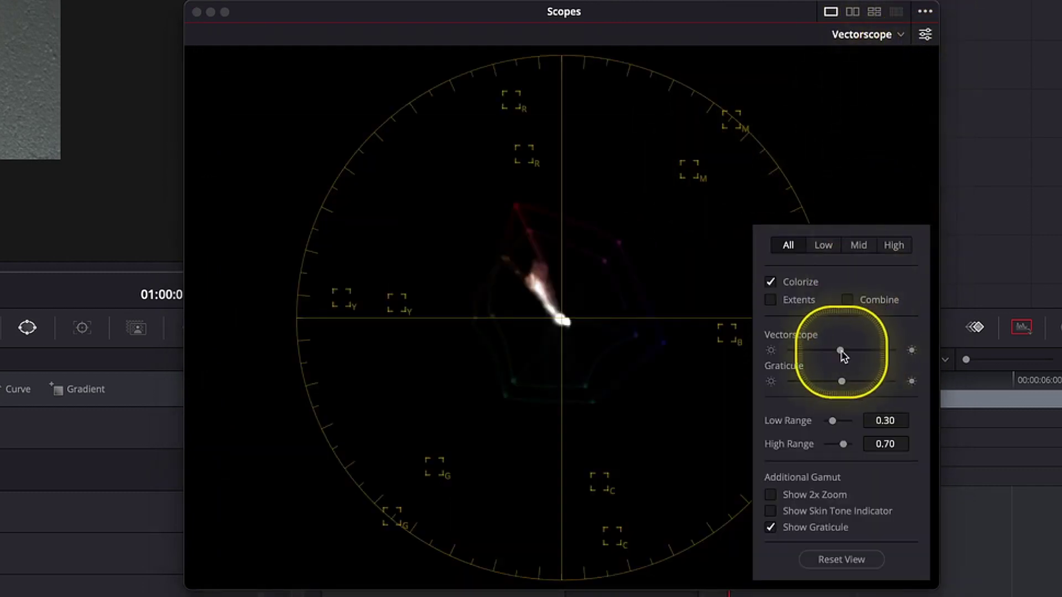
left_click_drag(841, 351, 938, 355)
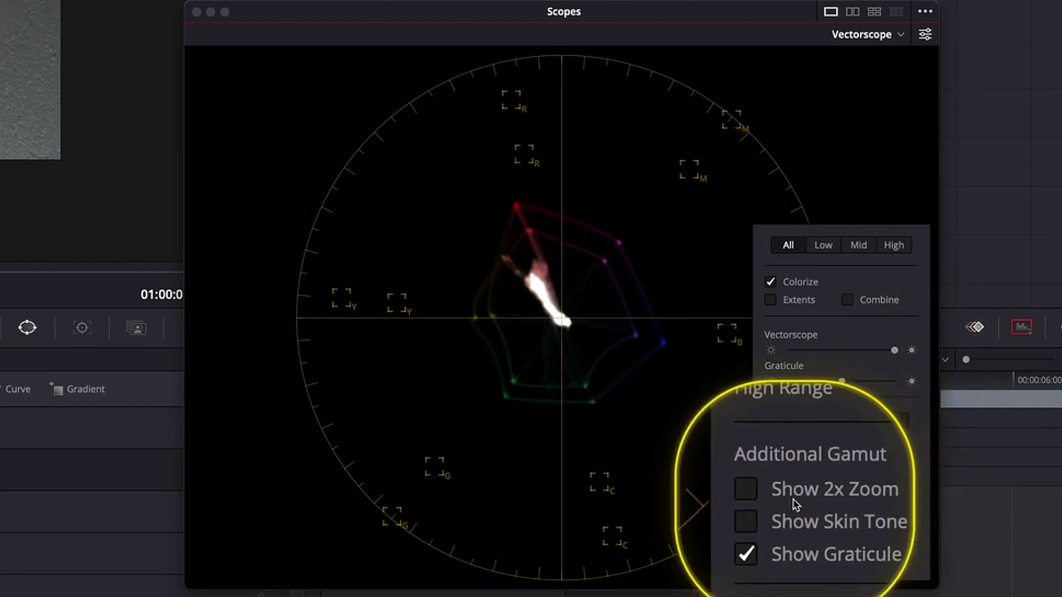
left_click(771, 494)
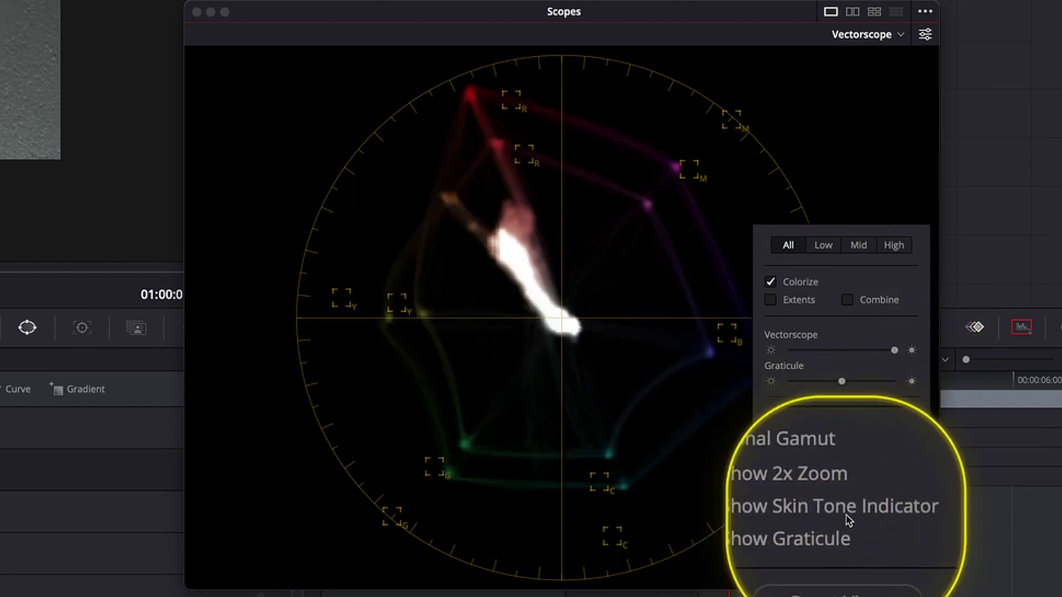
left_click(773, 512)
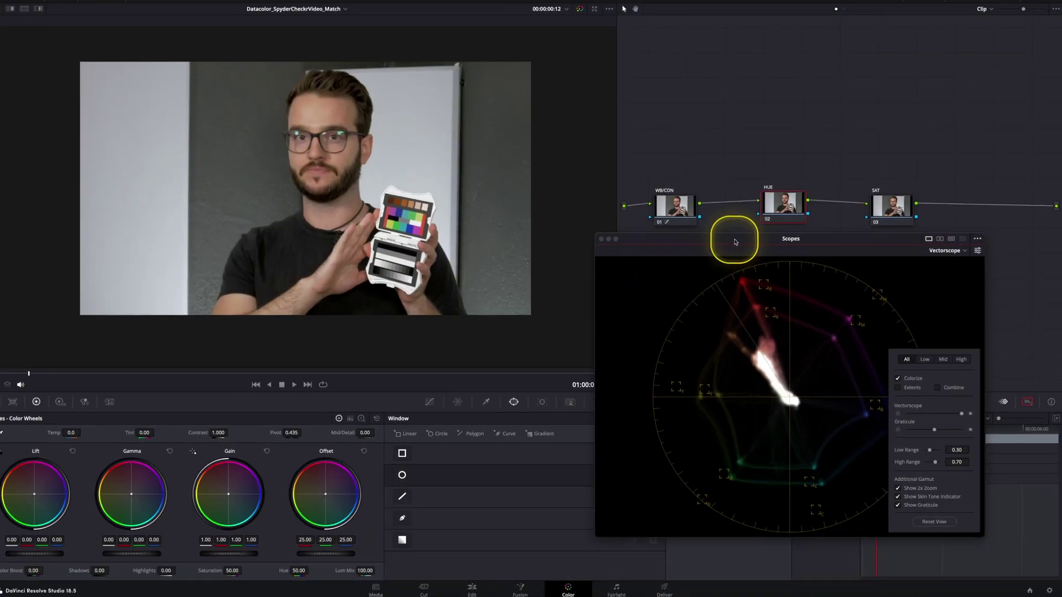
Step: On the HUE node's Hue vs Hue curve, add a blue point and nudge it toward its target
left_click_drag(804, 248, 843, 51)
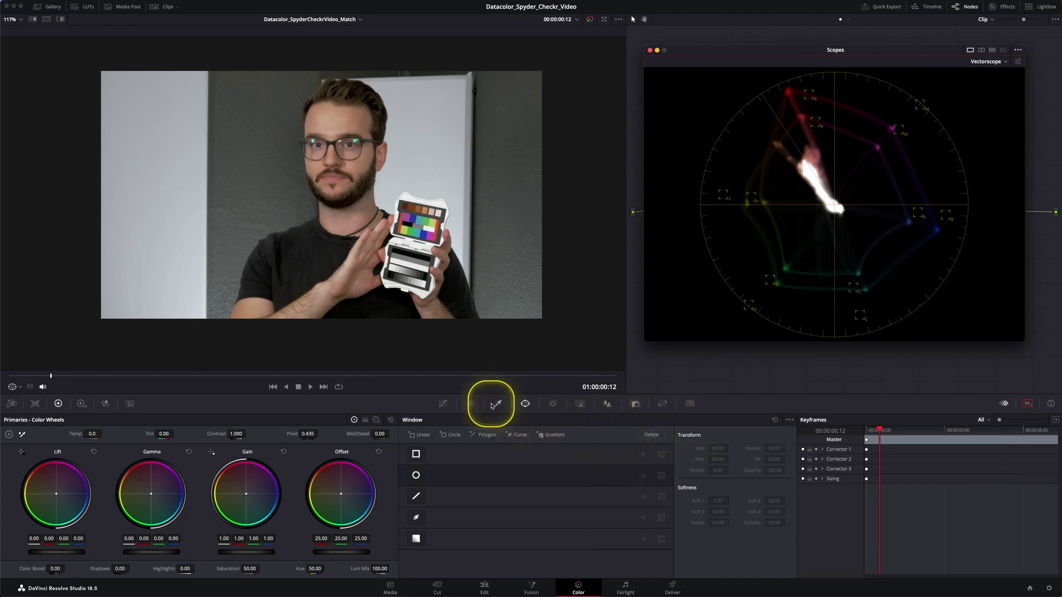
left_click(444, 404)
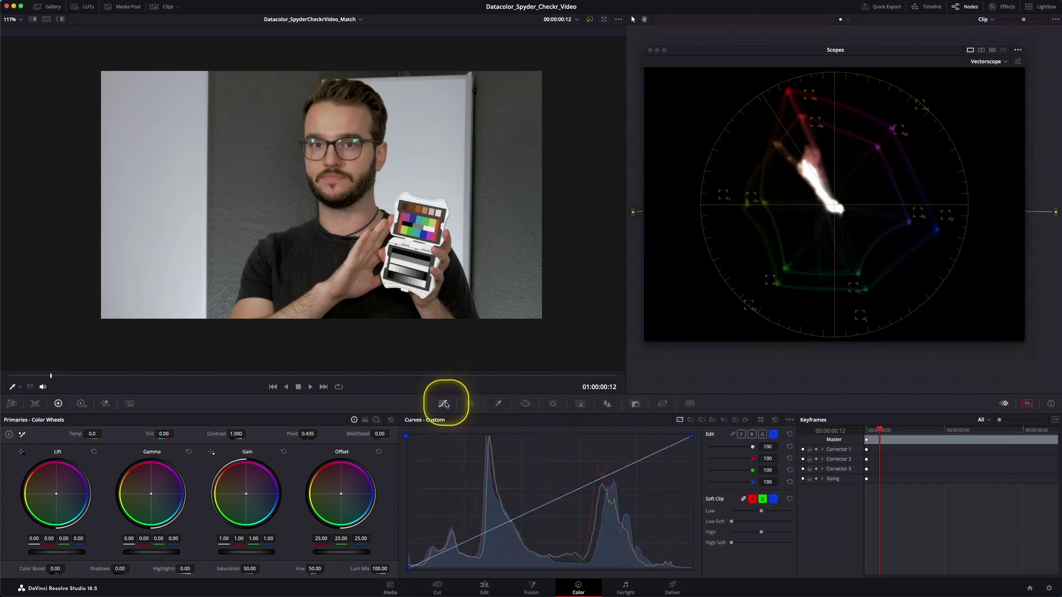
left_click(691, 422)
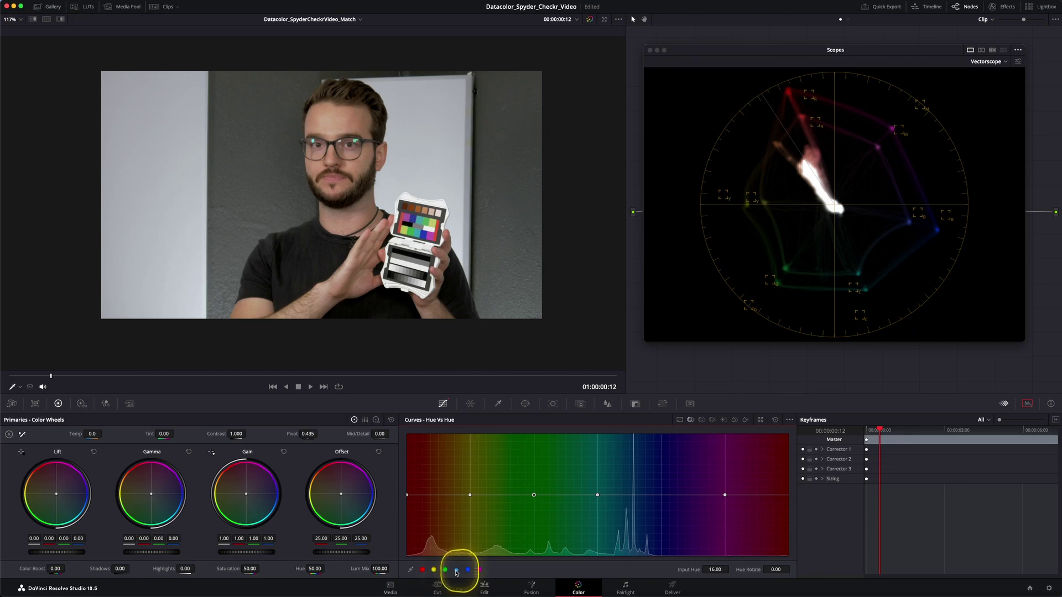
left_click(480, 570)
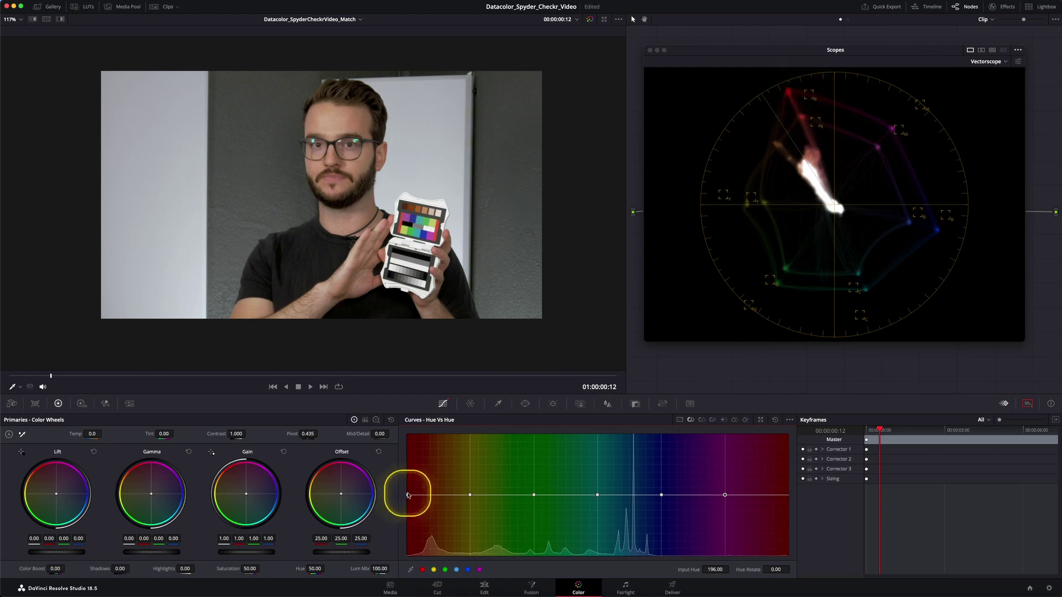
left_click_drag(408, 495, 407, 494)
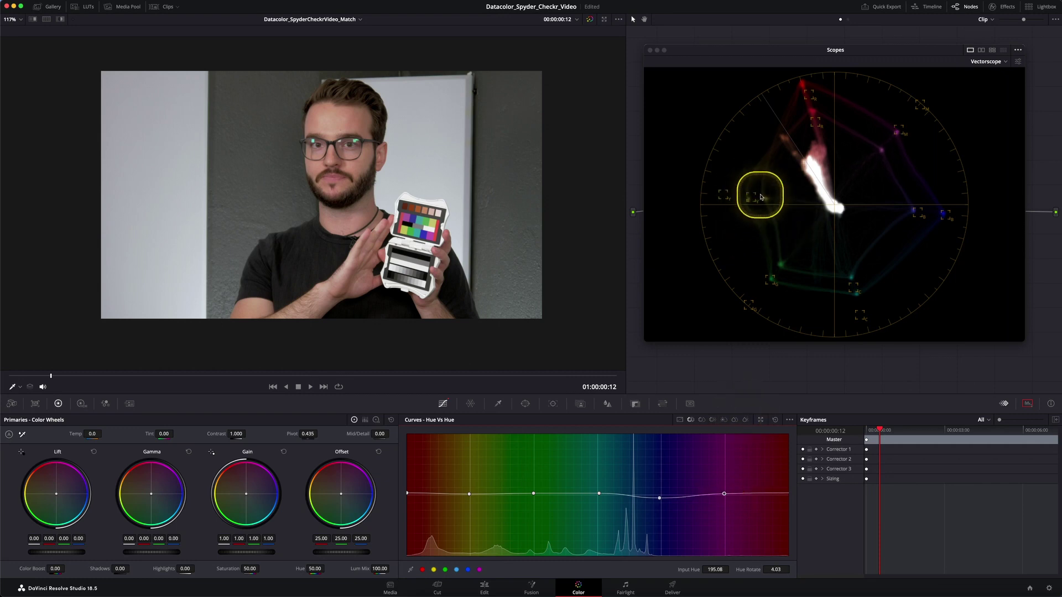
left_click_drag(834, 51, 803, 94)
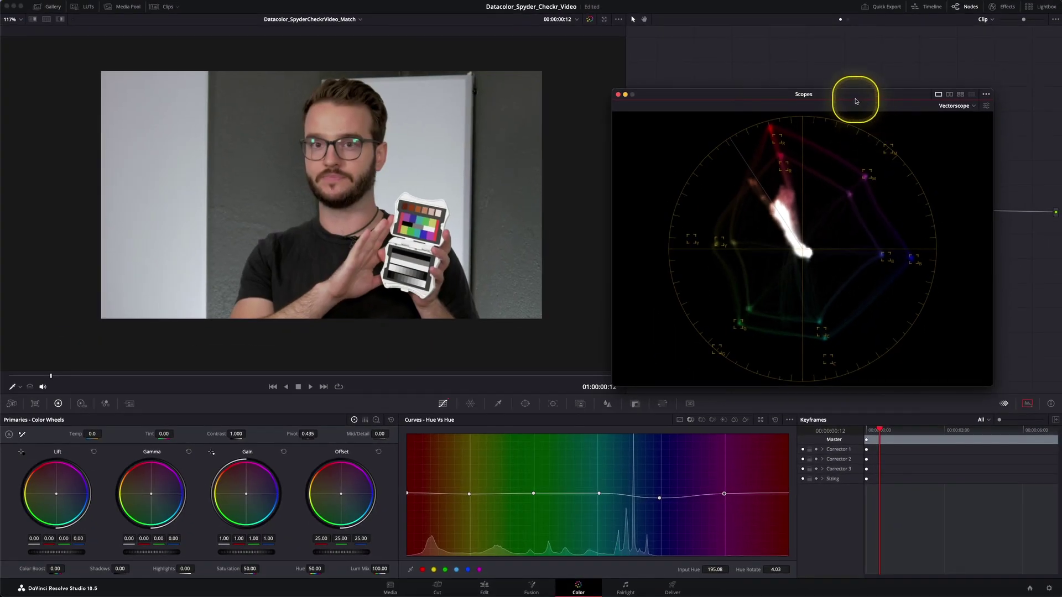
Step: Select the SAT node and switch its curves palette to Hue vs Sat
left_click_drag(856, 101, 708, 181)
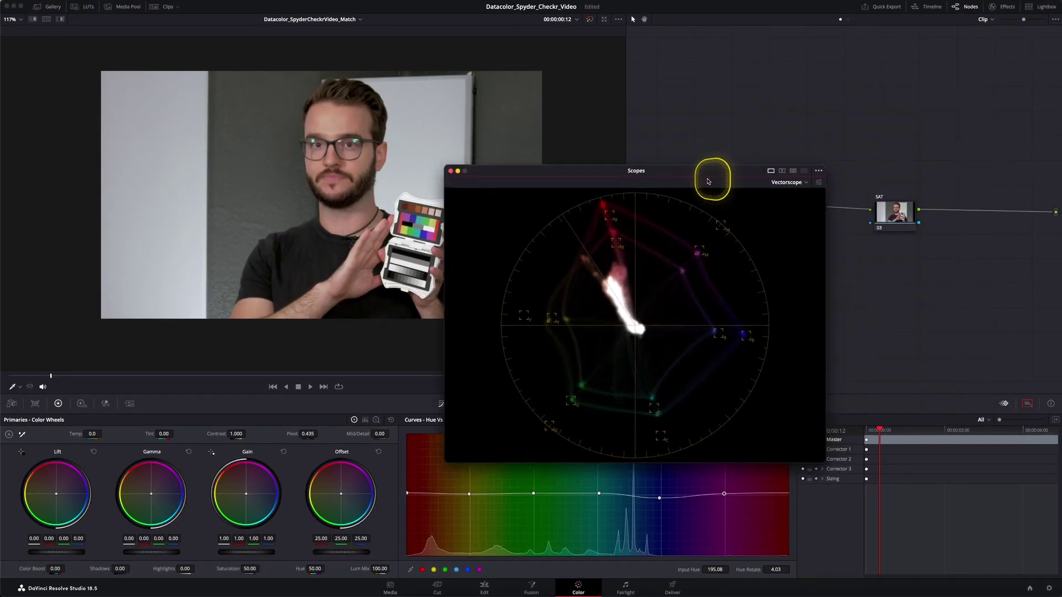
left_click(904, 220)
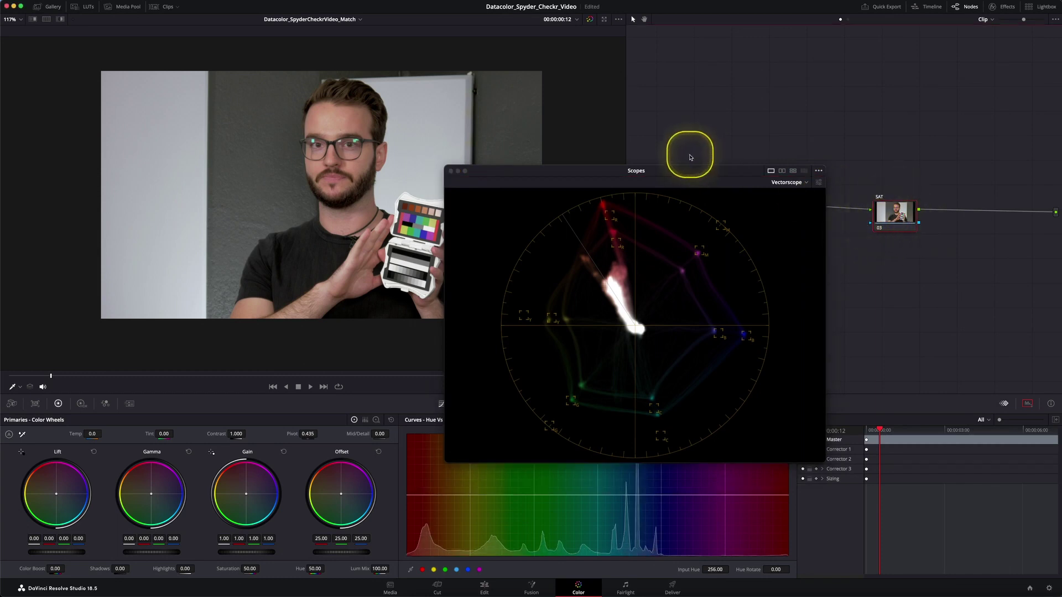
left_click_drag(692, 170, 877, 62)
left_click(426, 435)
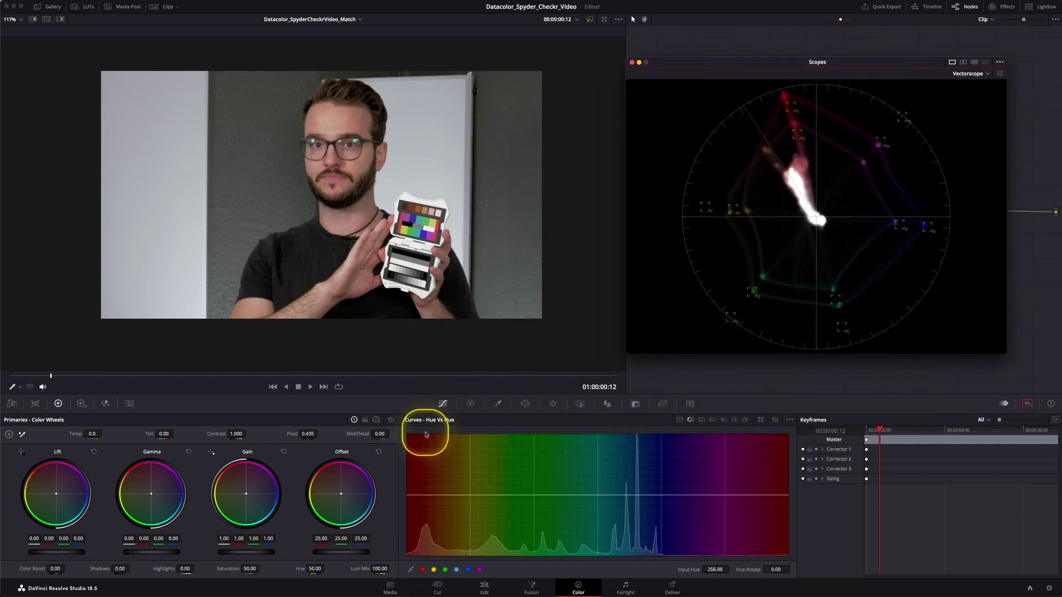
left_click(702, 420)
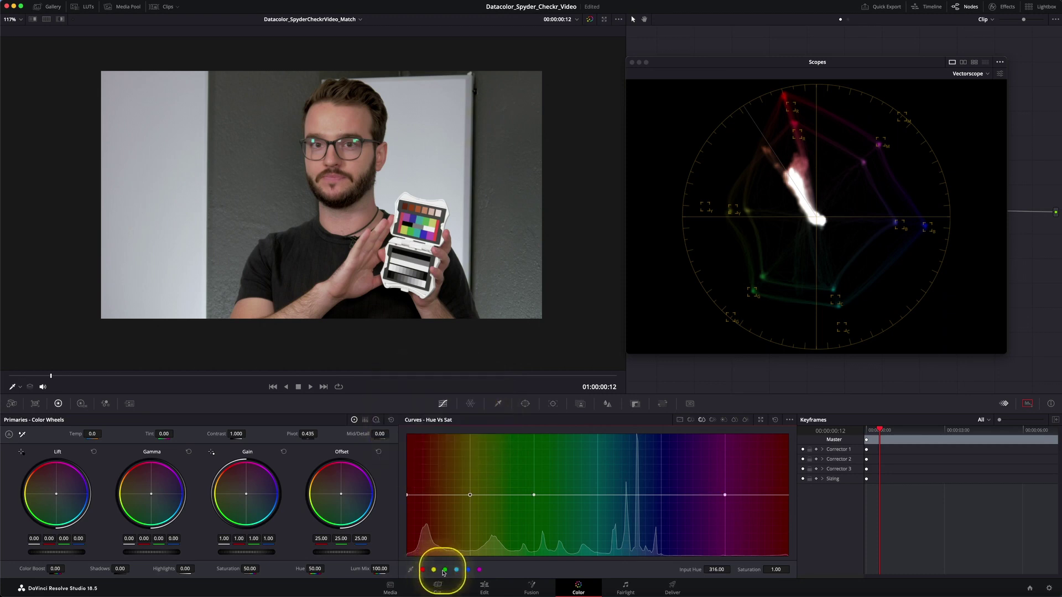
Step: On the Hue vs Sat curve, lift the yellow-orange, green, cyan and magenta points to boost their saturation, then dock the scopes
left_click(468, 570)
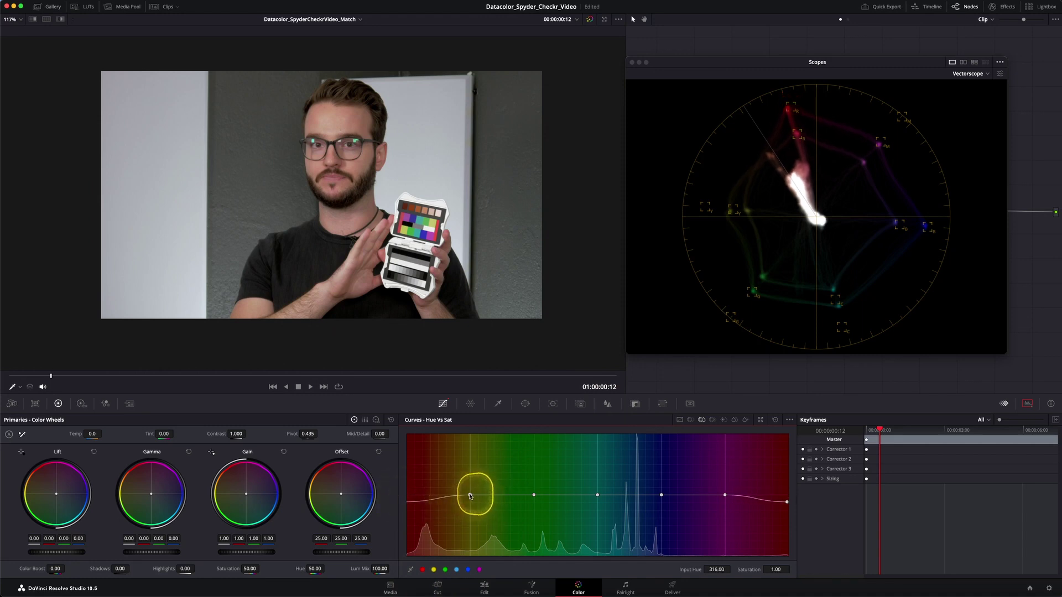
left_click_drag(470, 495, 466, 478)
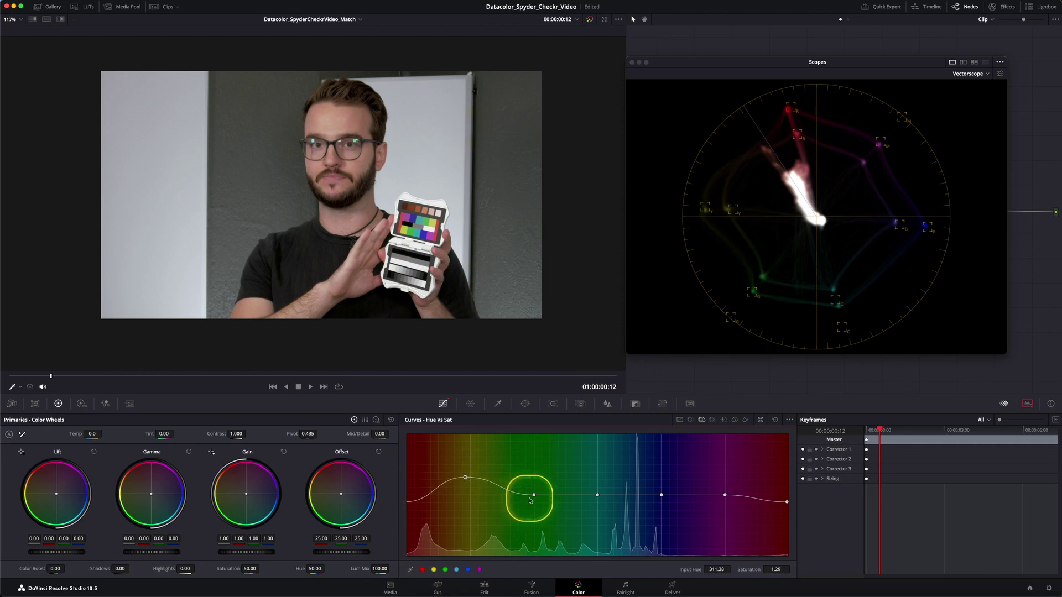
left_click_drag(532, 496, 530, 473)
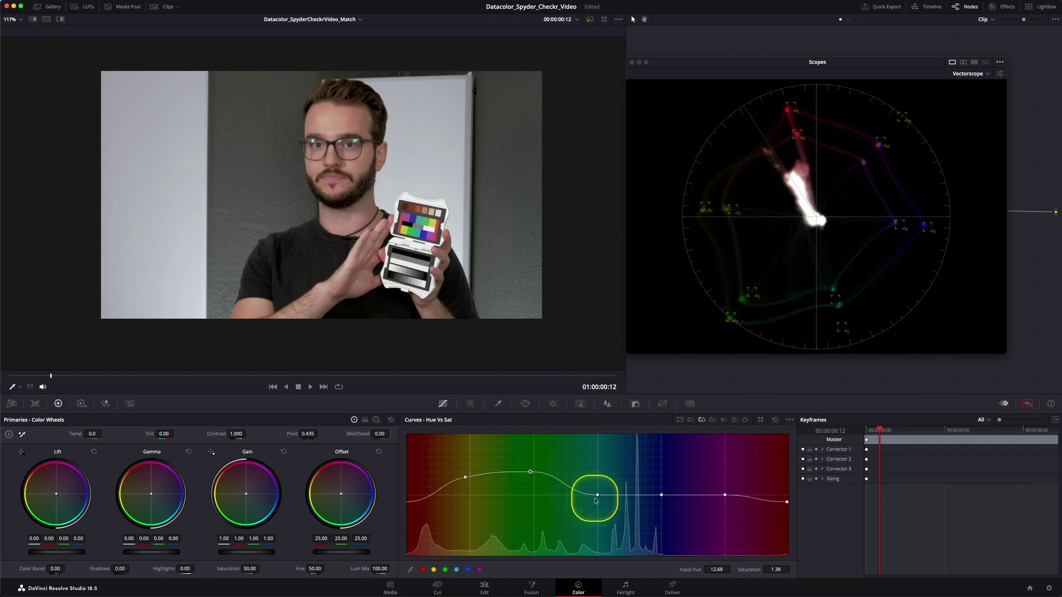
left_click_drag(598, 496, 597, 484)
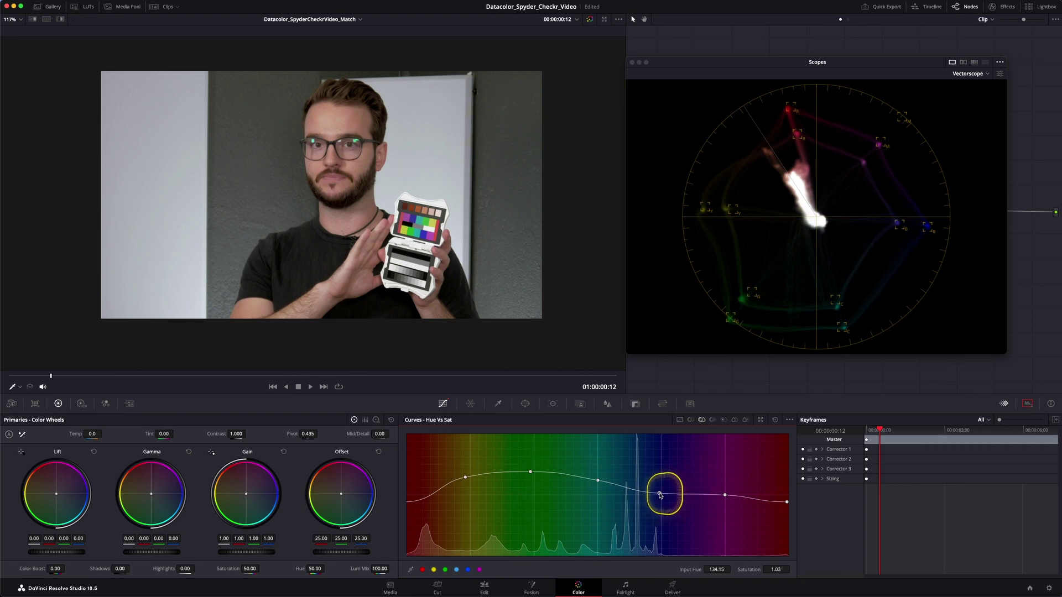
left_click_drag(725, 495, 725, 484)
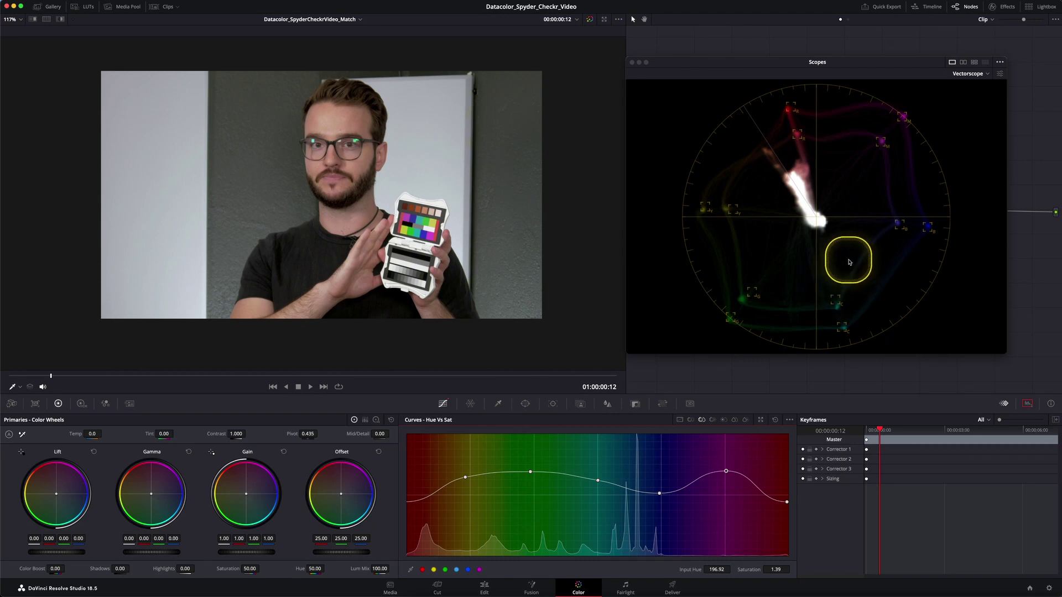
left_click(632, 63)
Step: Compare the graded chart with the original by toggling the grade bypass twice, then reposition the viewer image
scroll(260, 232, "down", 2)
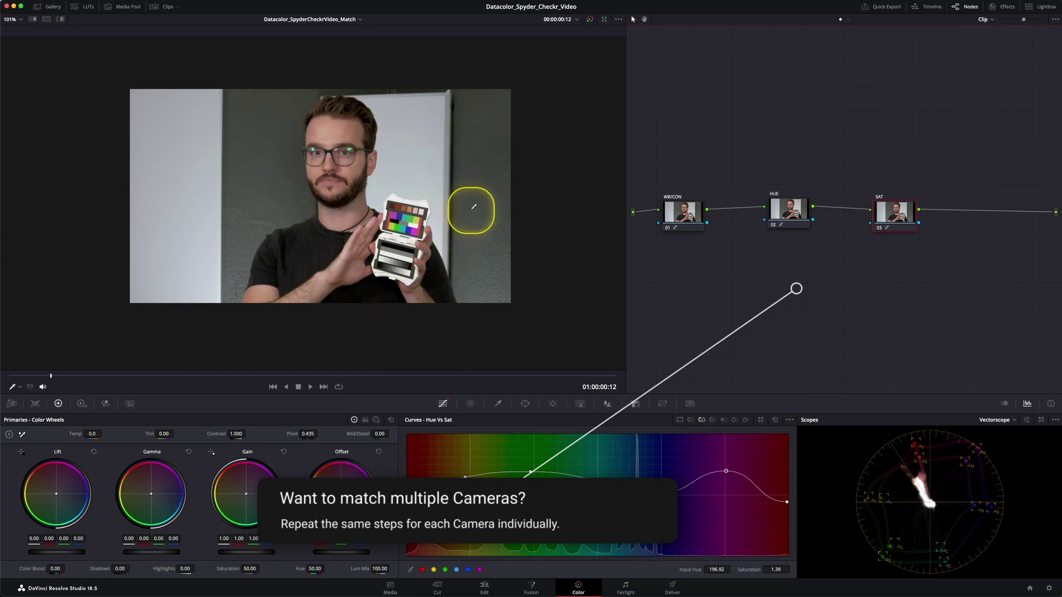
left_click(589, 20)
left_click(590, 20)
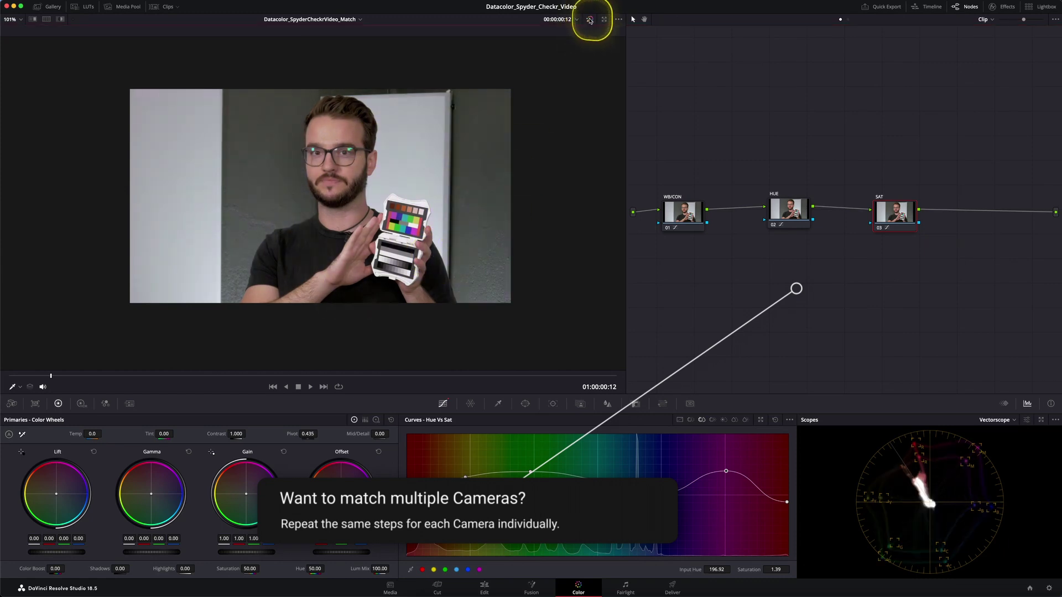
left_click(590, 20)
left_click(589, 20)
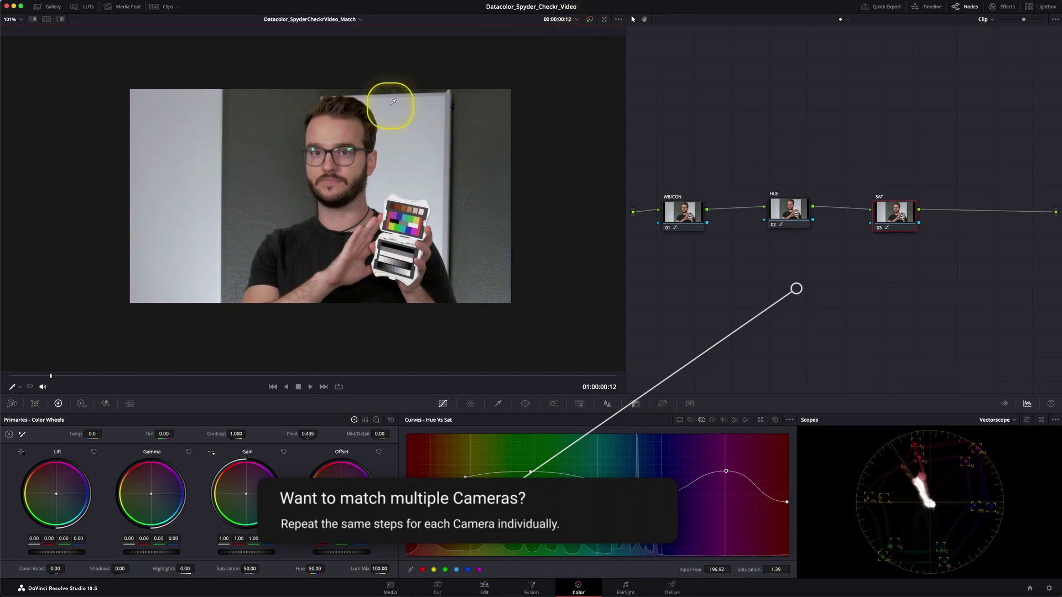
left_click_drag(317, 242, 346, 244)
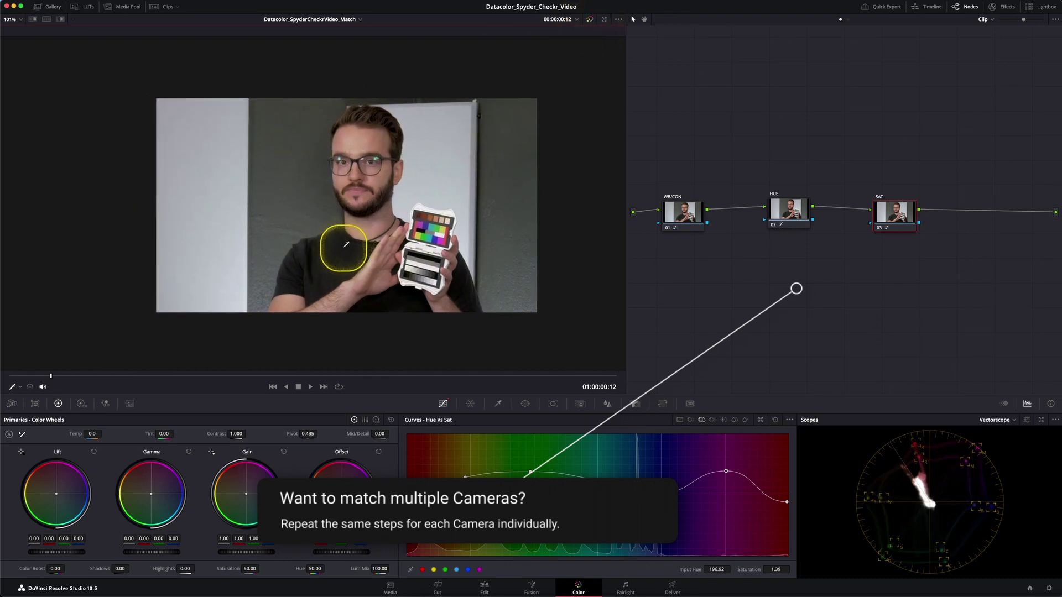